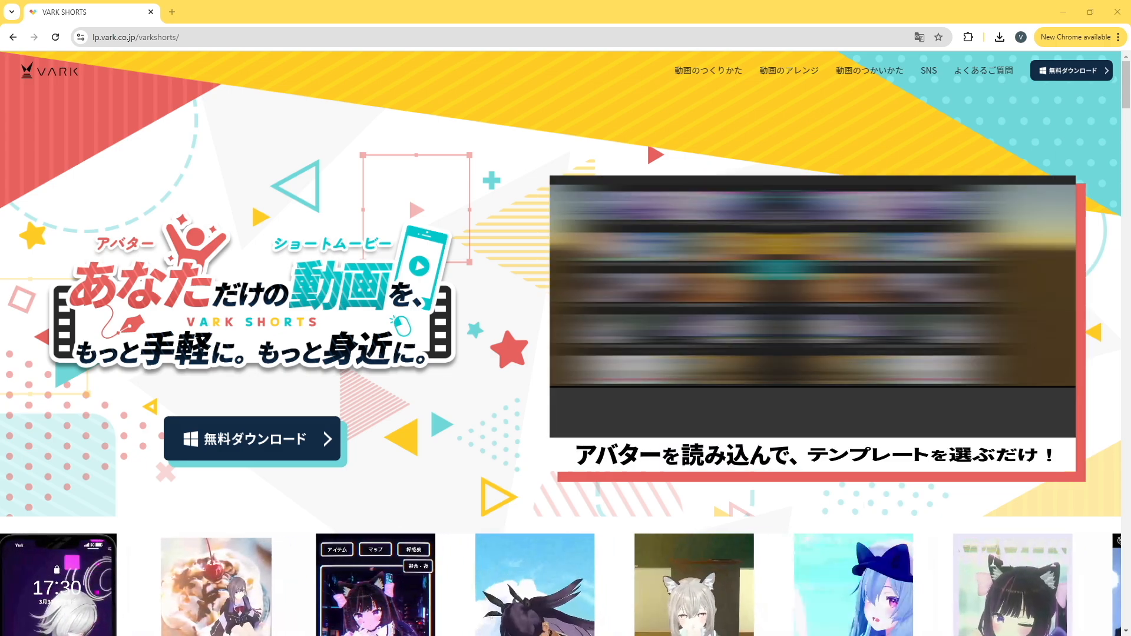
scroll(822, 315, down, 1)
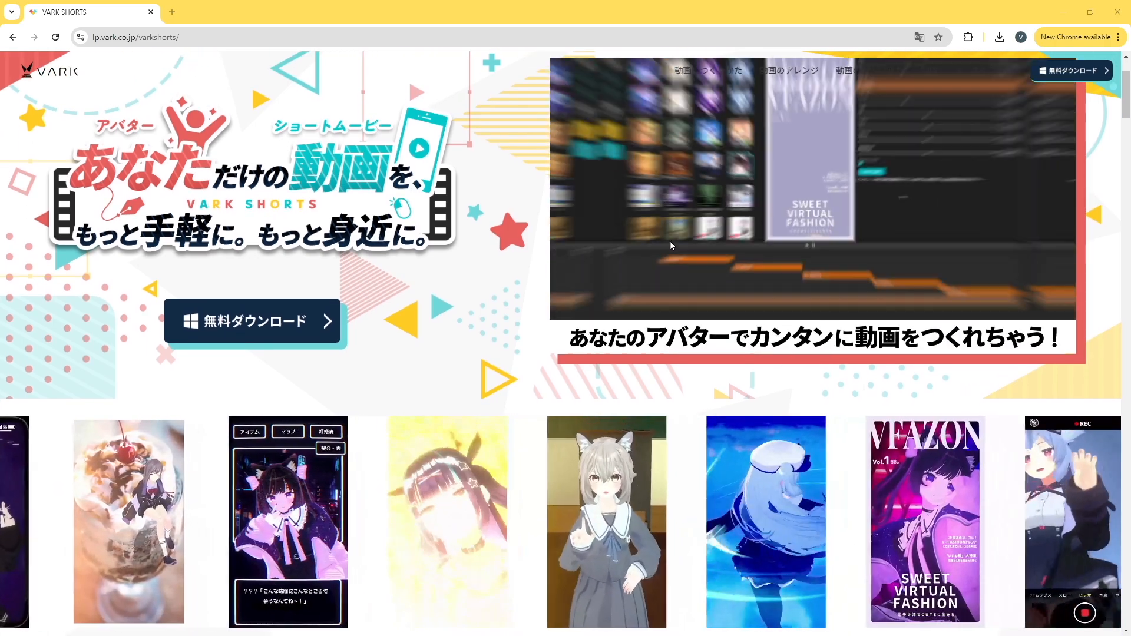
scroll(824, 256, down, 2)
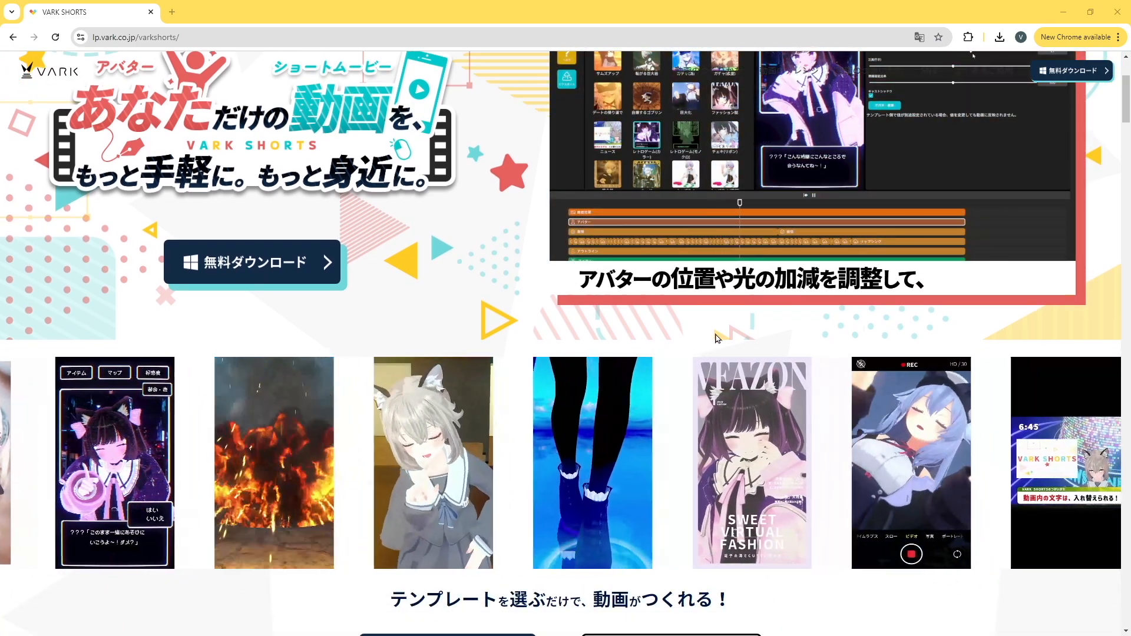
scroll(791, 159, up, 2)
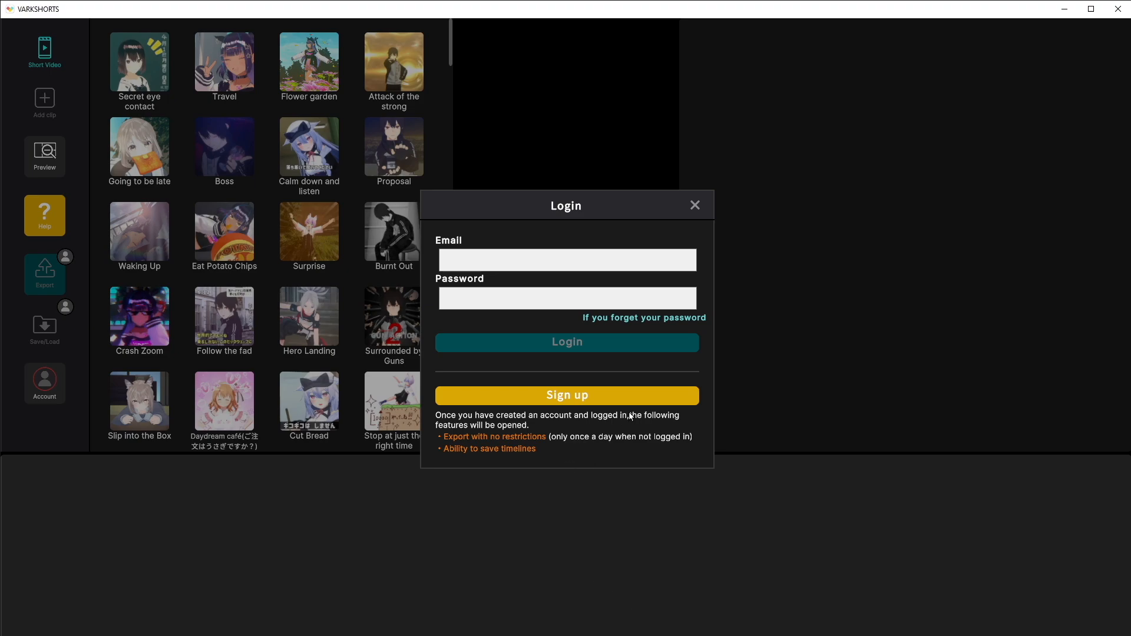
Dismiss the login prompt without signing in, returning to the template library.
click(696, 206)
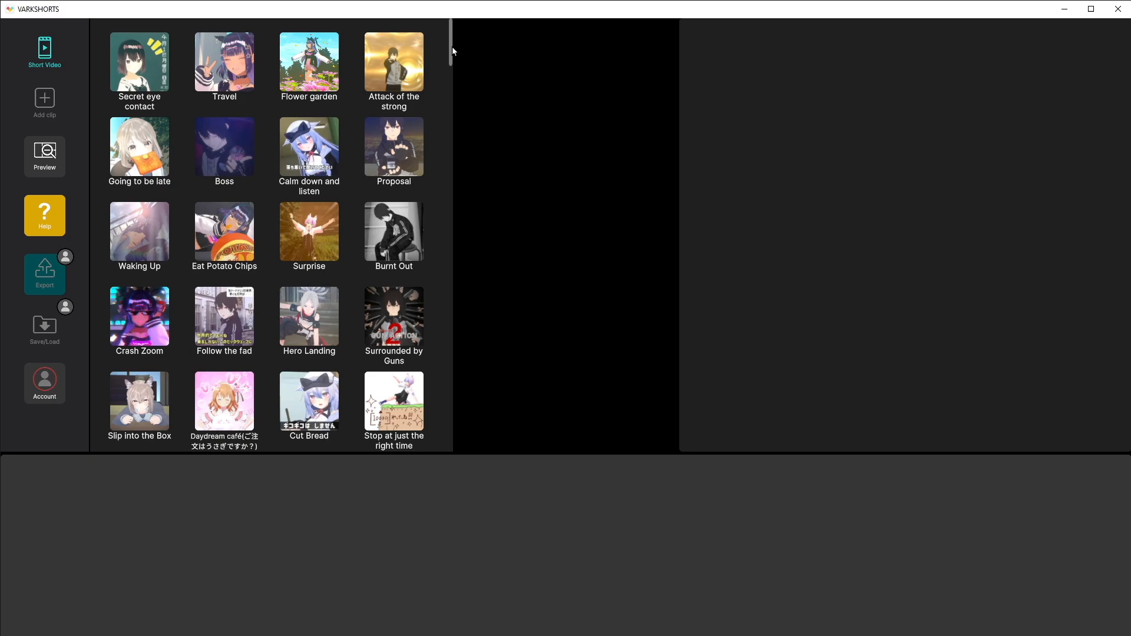
drag(453, 50, 459, 94)
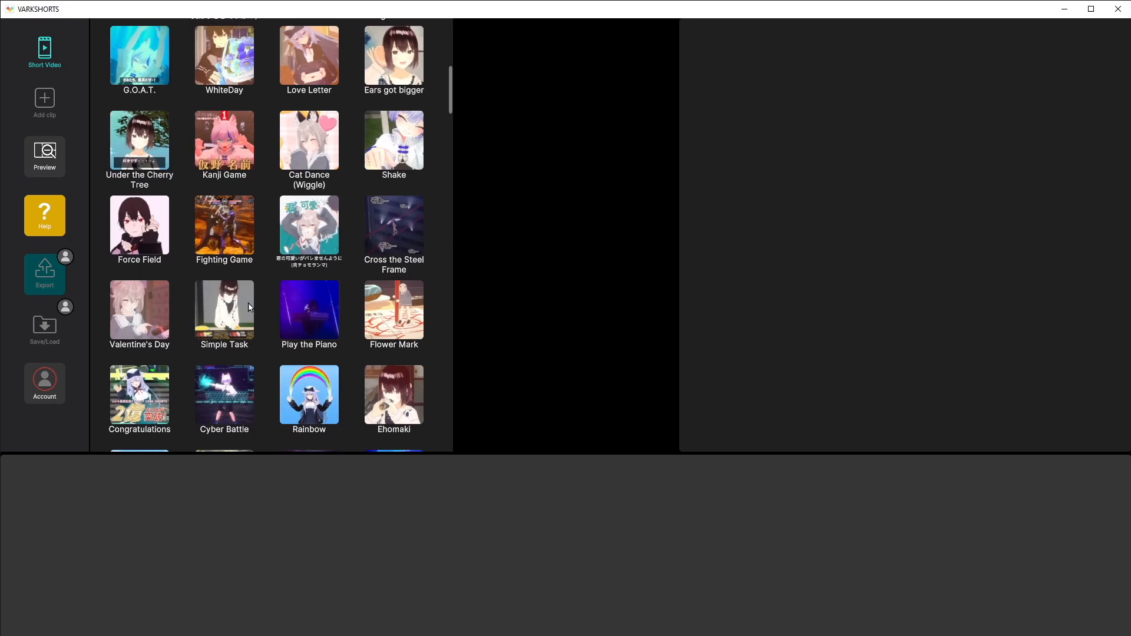
Choose the Fighting Game template to reach avatar selection.
click(224, 228)
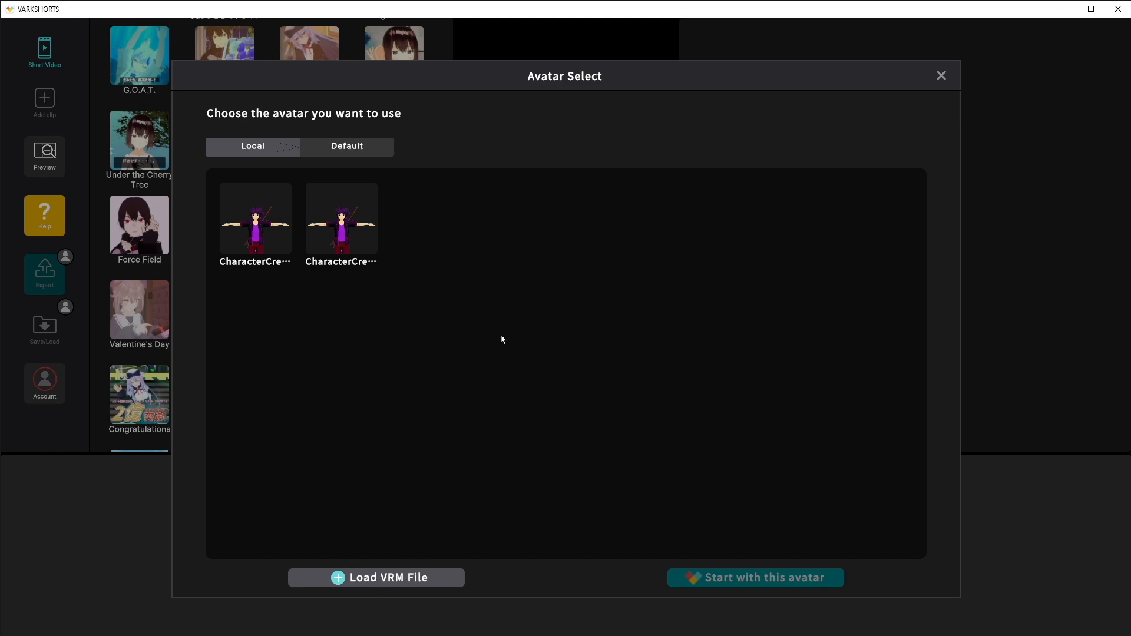
Load the second local avatar into the Fighting Game scene.
click(357, 223)
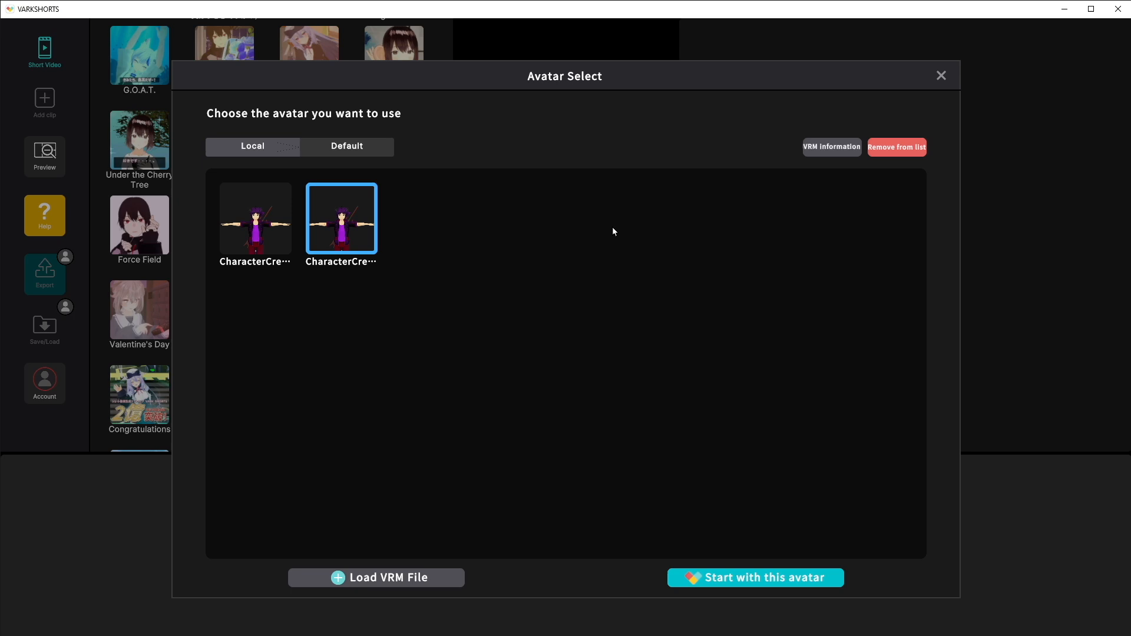
click(754, 586)
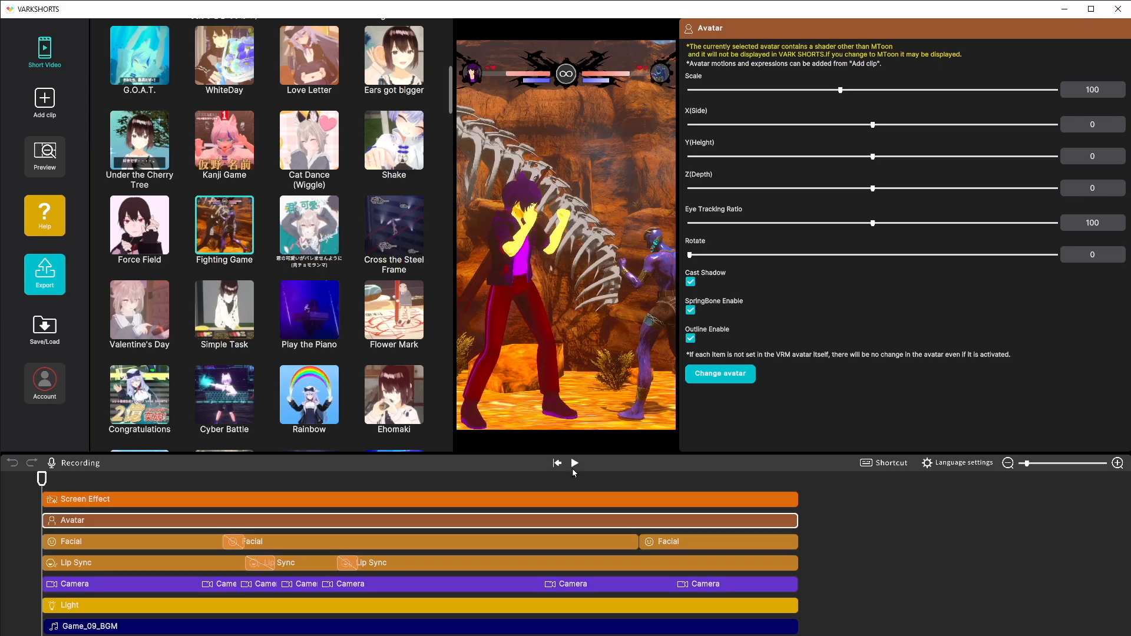
Preview the fight and shrink the avatar to scale 71.
click(574, 464)
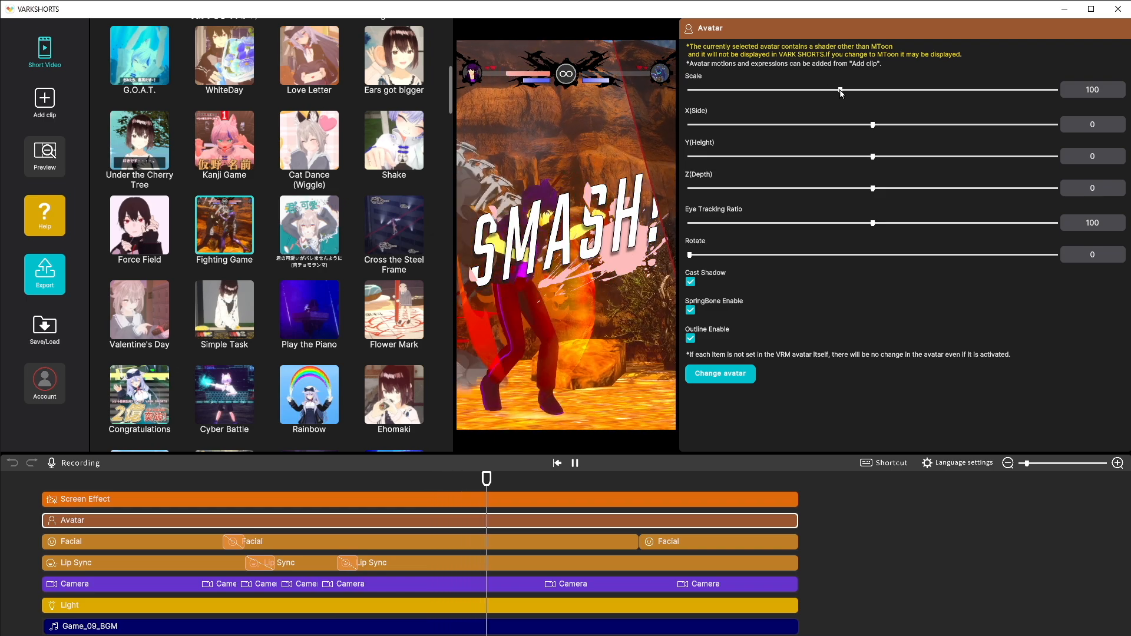
drag(840, 92, 778, 92)
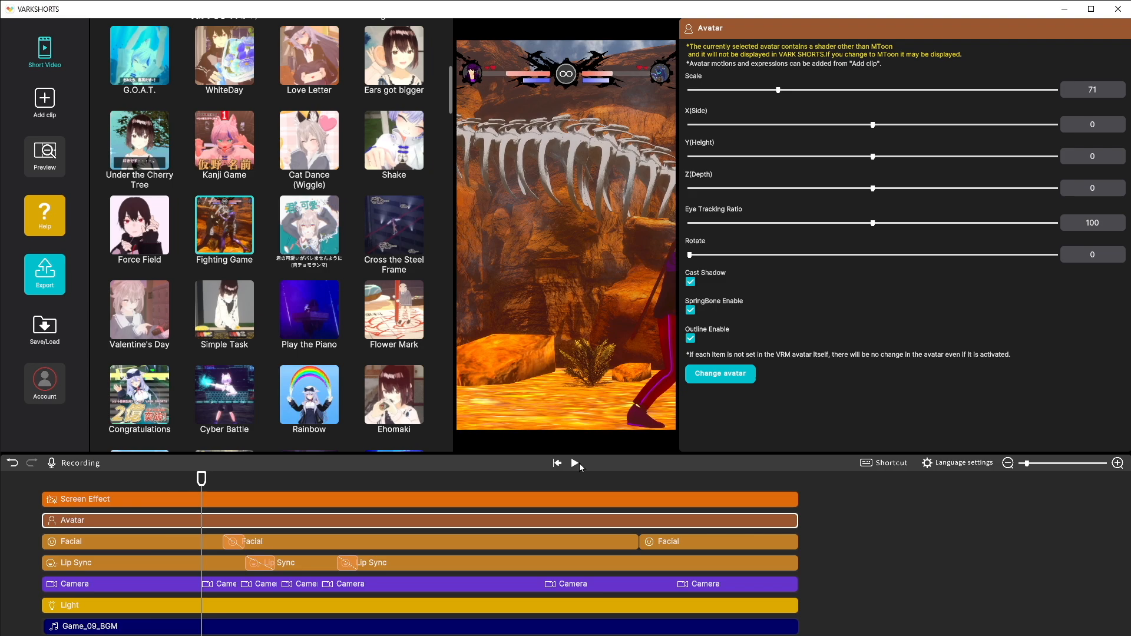
Rewind the preview, shift the avatar's side position to 3, and replay it.
click(578, 464)
drag(224, 478, 129, 480)
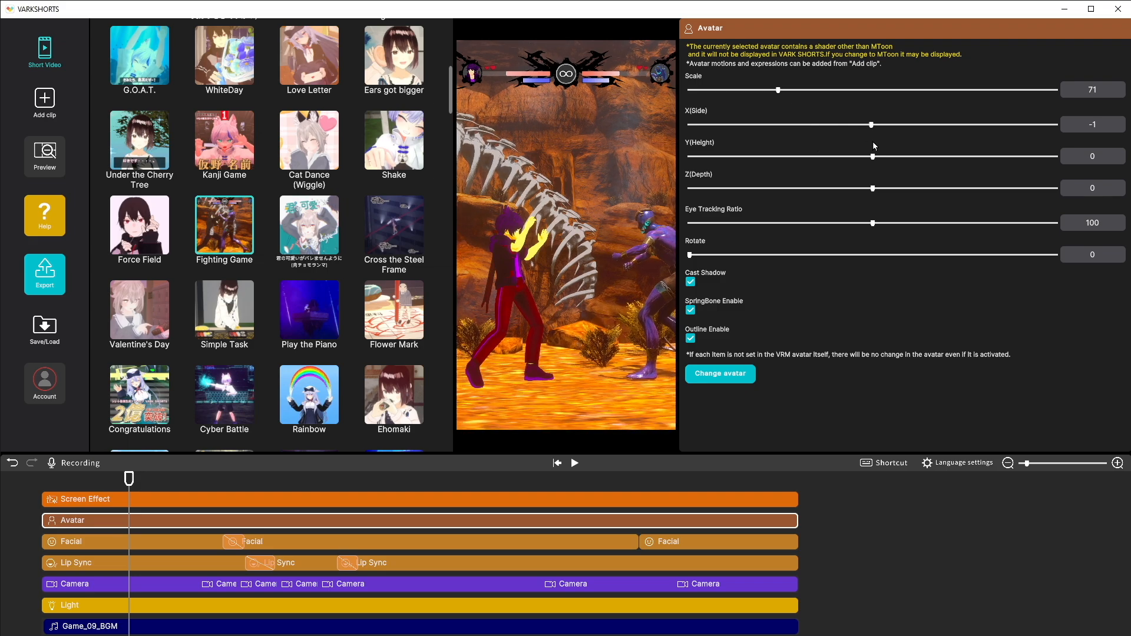
mouse_move(875, 157)
mouse_down()
mouse_move(879, 174)
mouse_move(877, 125)
mouse_up()
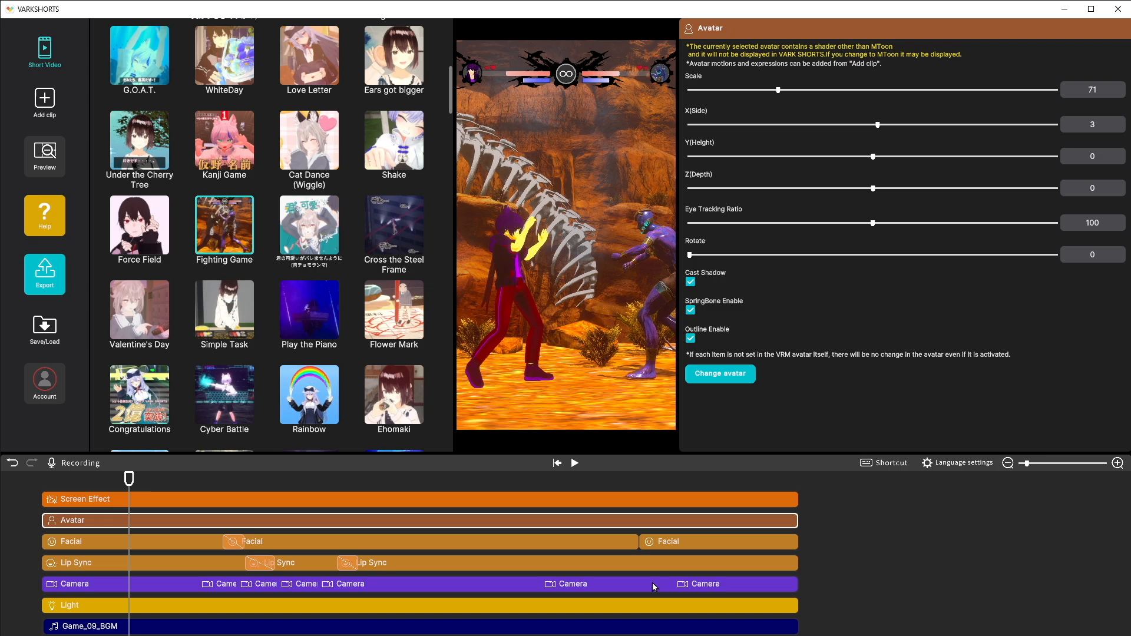
click(575, 463)
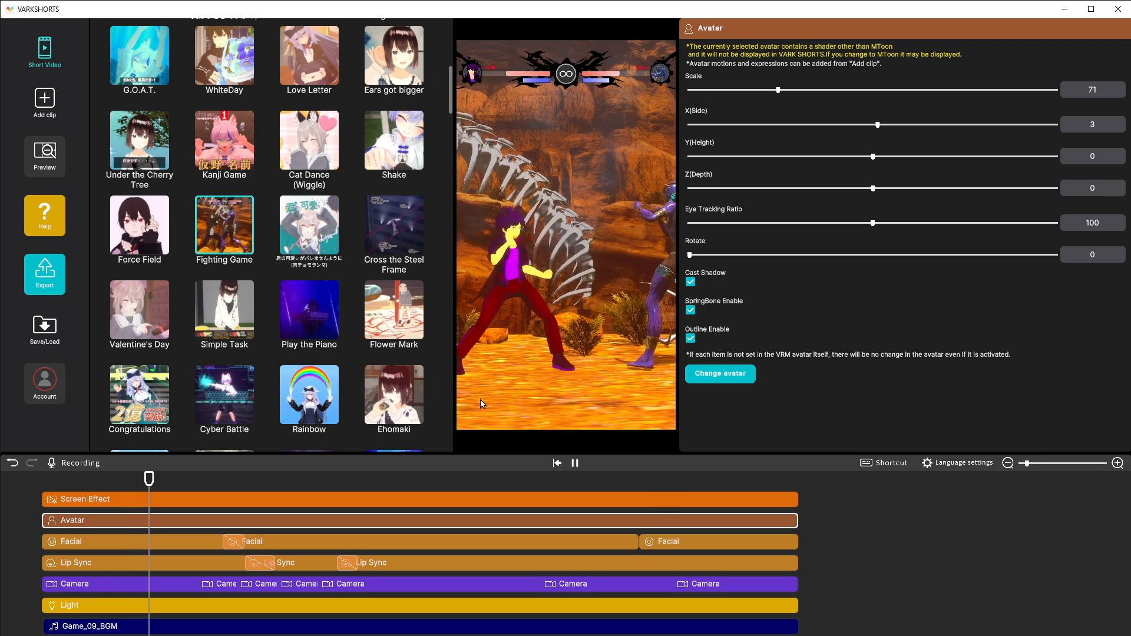
Export the Fighting Game short as a 1080p mp4 video.
click(45, 274)
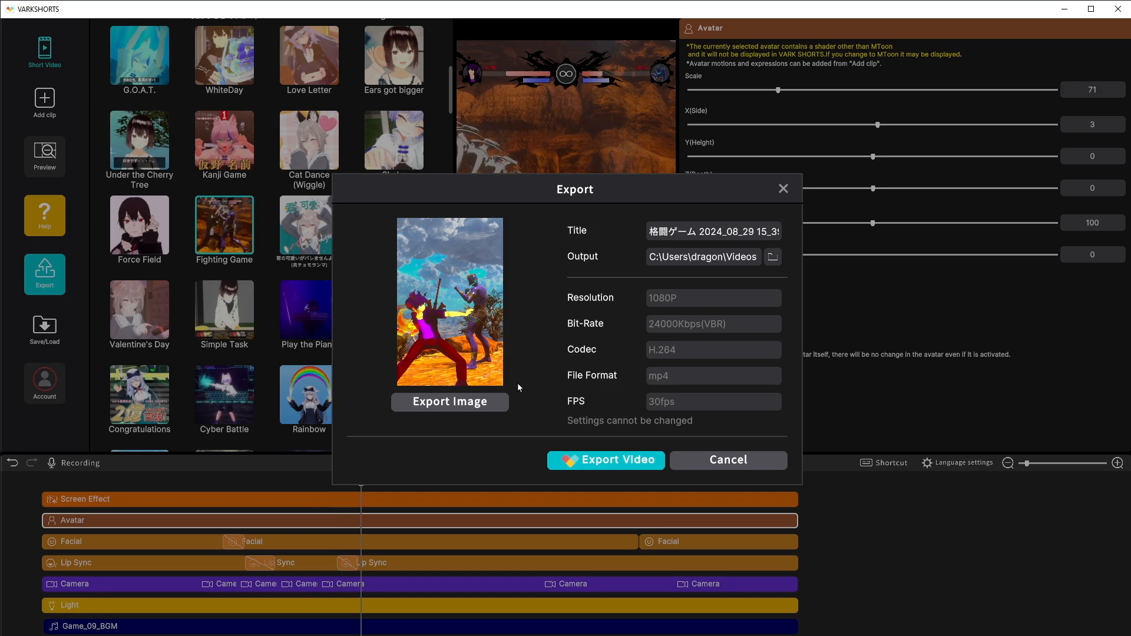
click(605, 460)
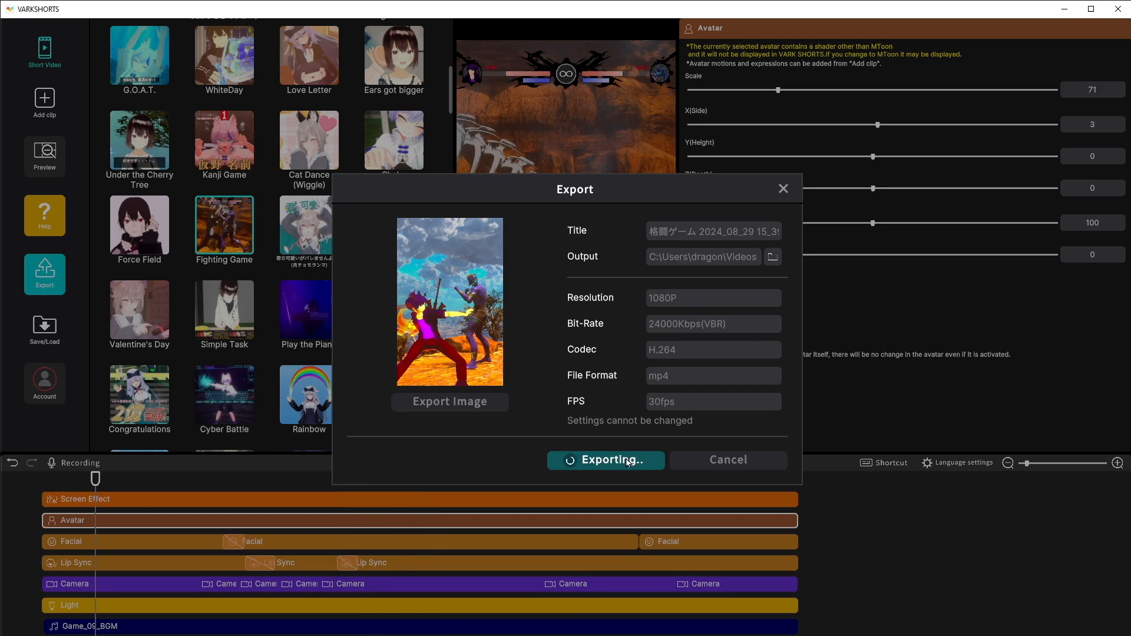